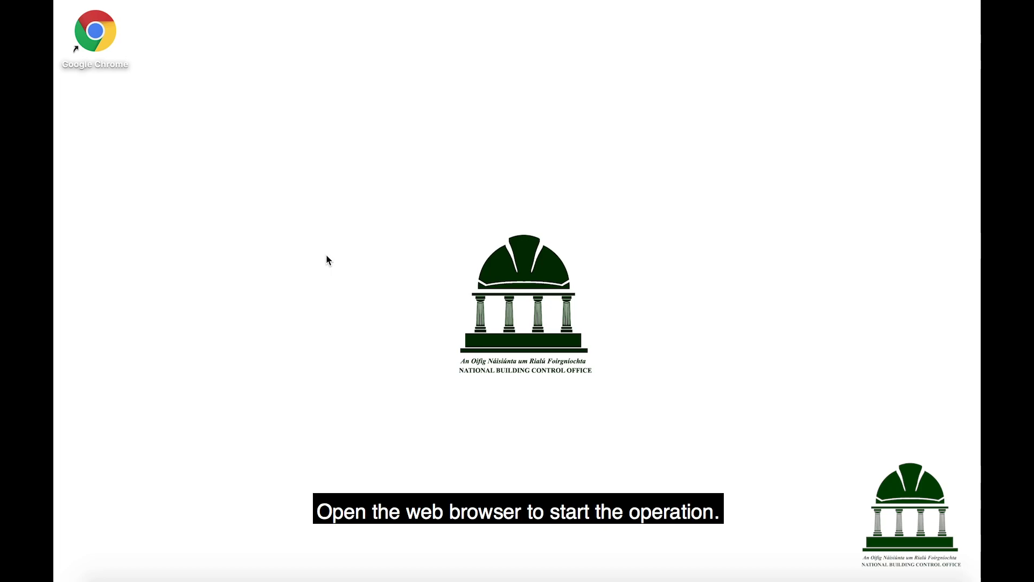
# Launch Google Chrome and load the localgov.ie website.
pyautogui.doubleClick(95, 31)
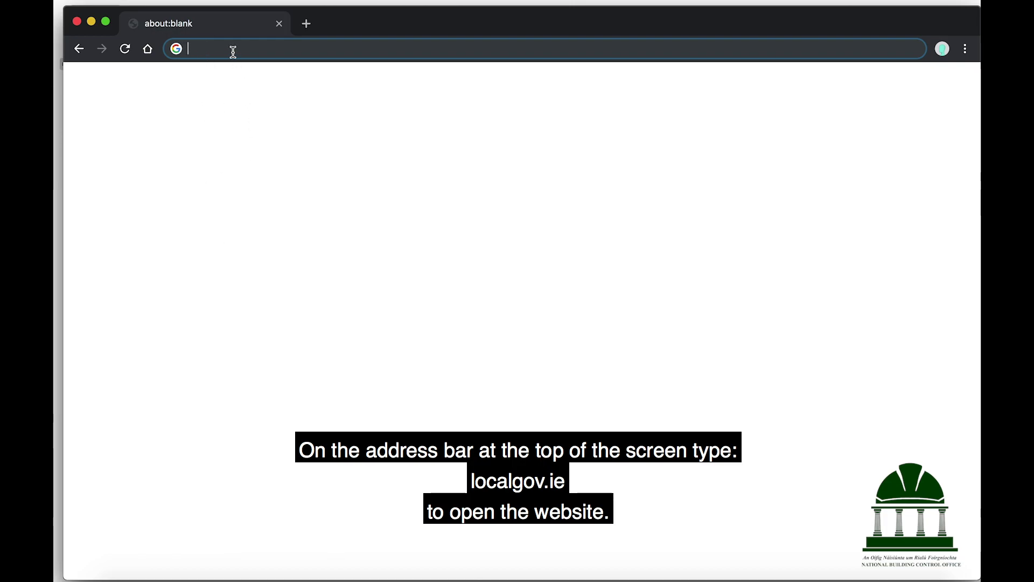
pyautogui.write('localgov.ie')
pyautogui.press('Return')
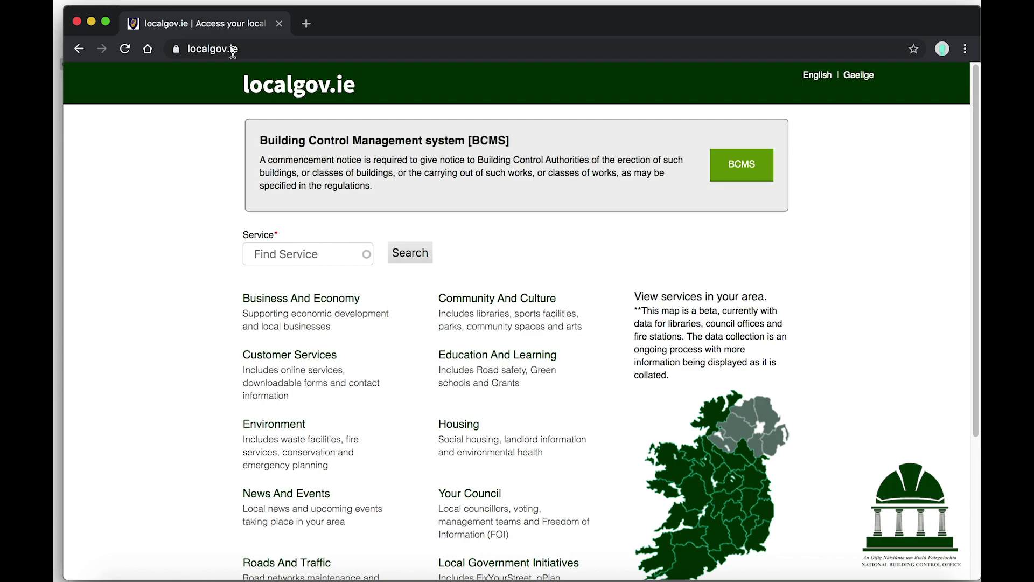
# Go to the BCMS section and start signing up for a new account.
pyautogui.click(732, 165)
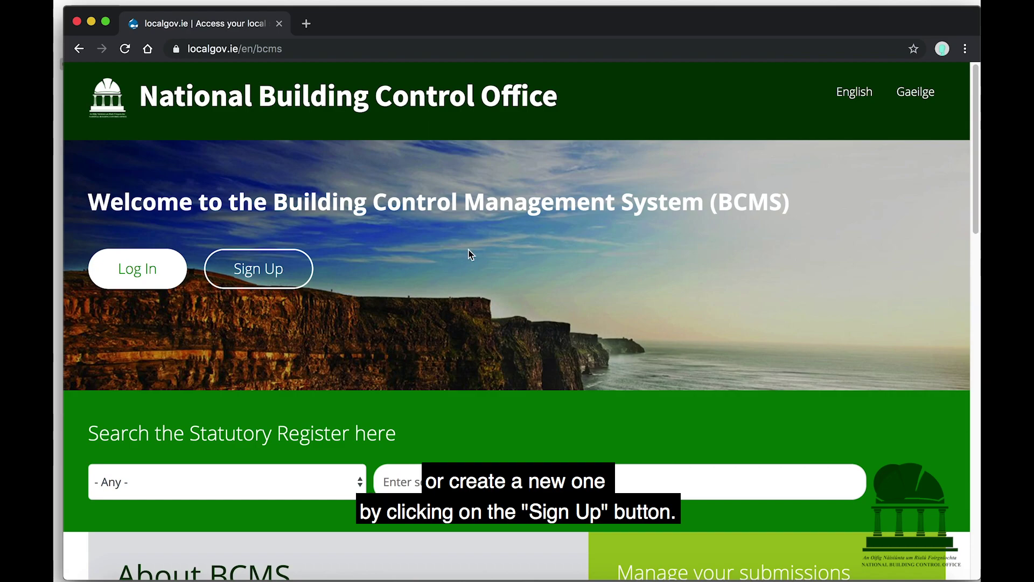
pyautogui.click(268, 267)
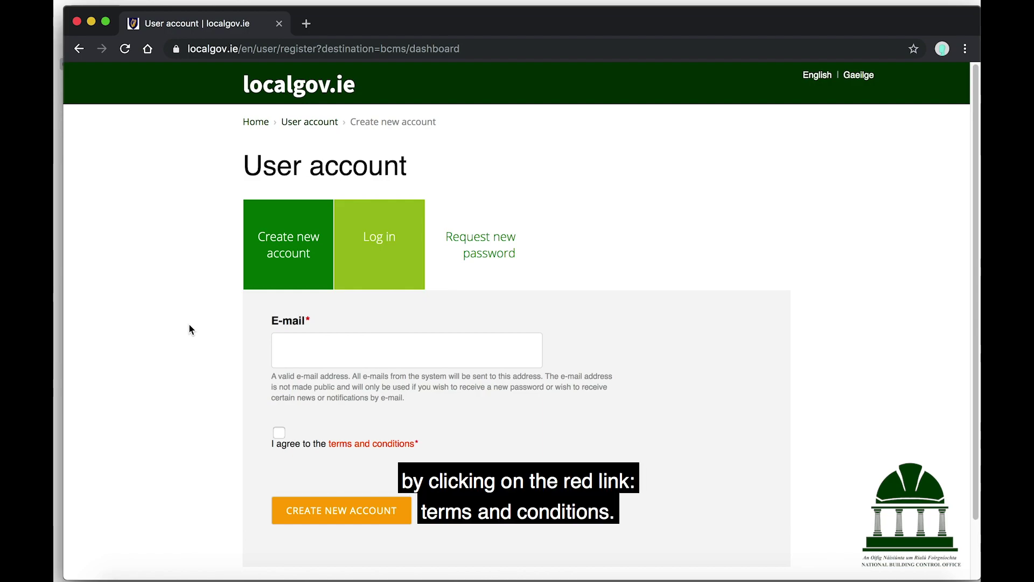
pyautogui.click(378, 450)
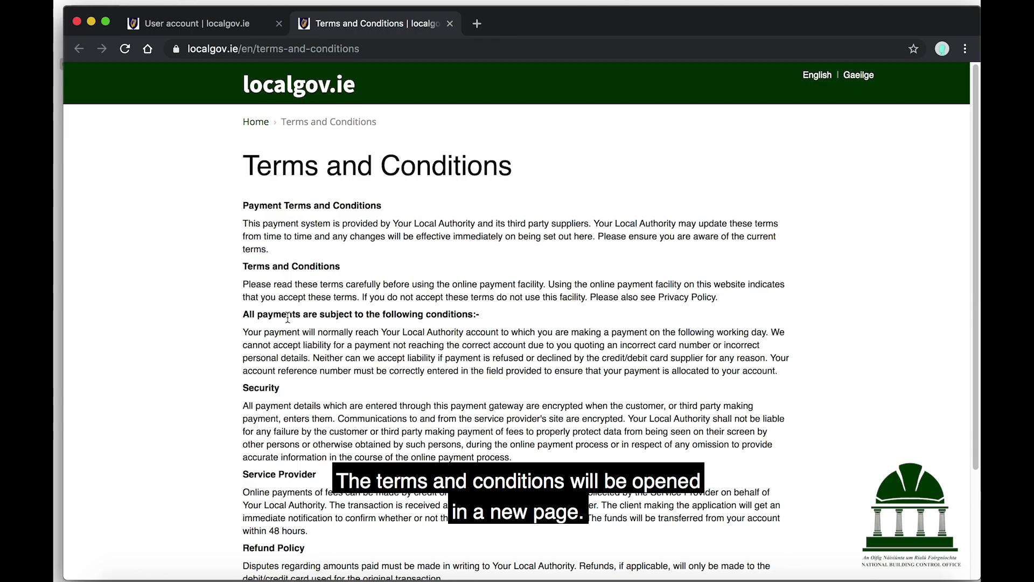
pyautogui.scroll(-5, 288, 317)
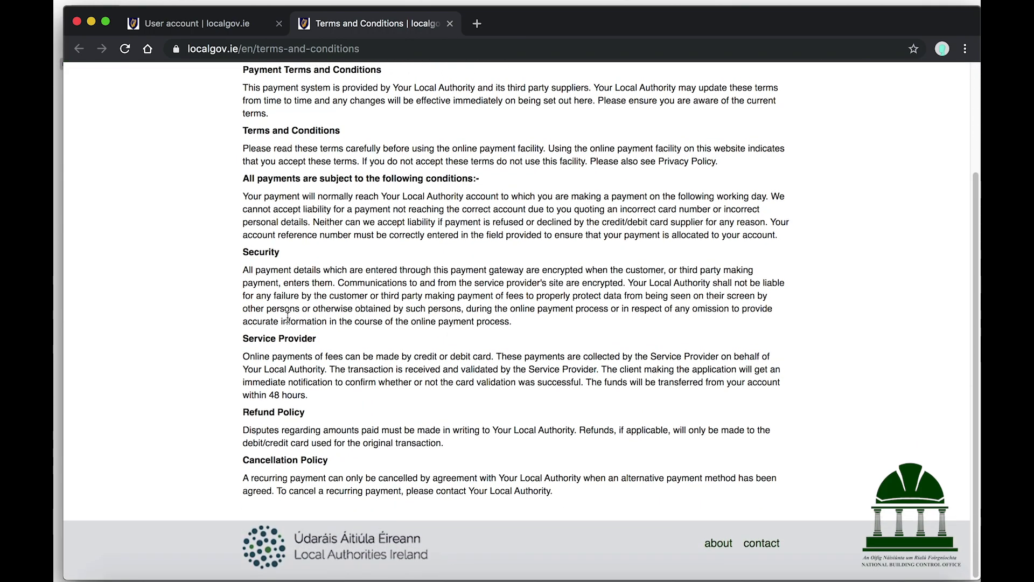
pyautogui.scroll(3, 287, 318)
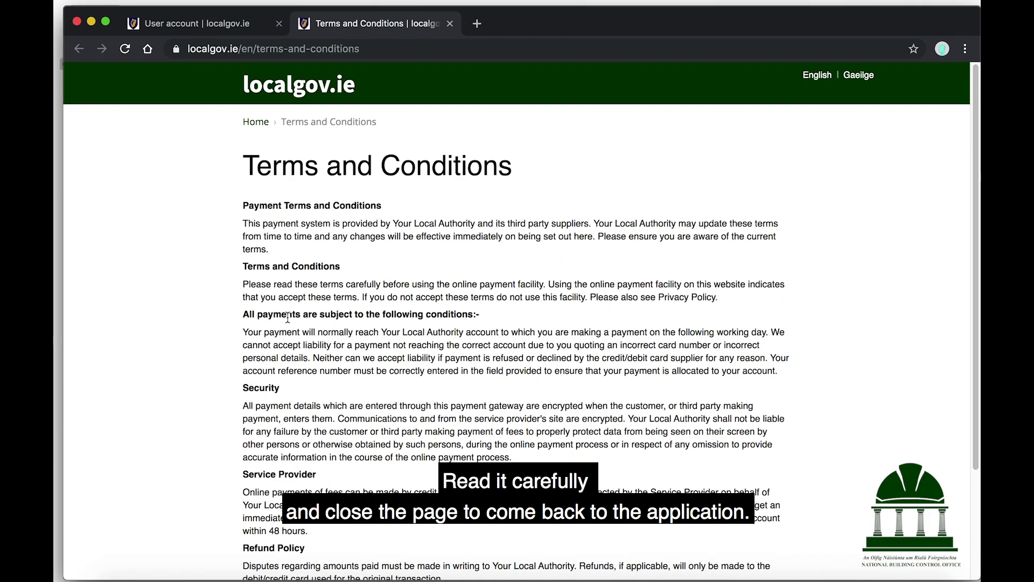
pyautogui.click(451, 24)
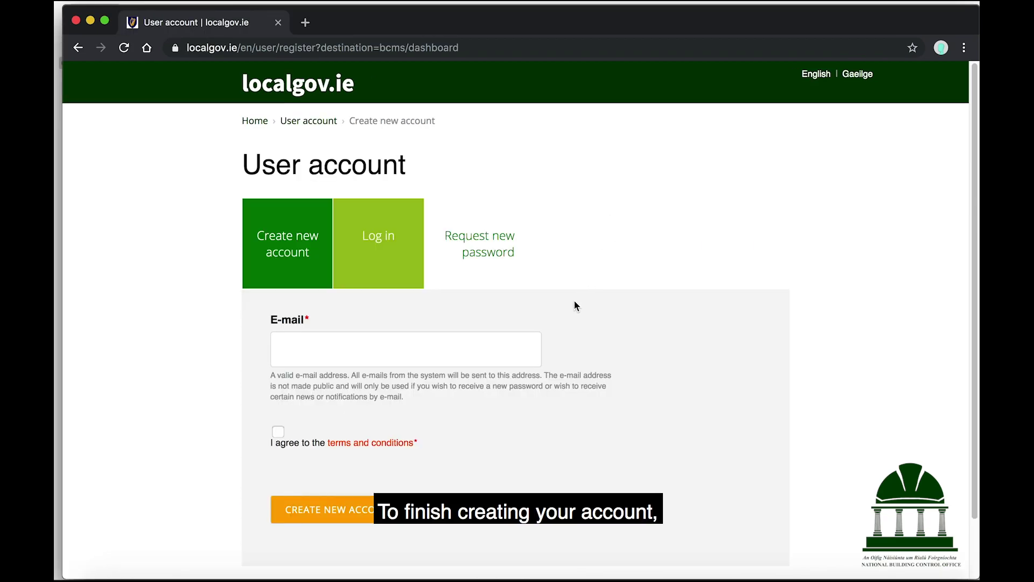
# Agree to the terms, enter the account e-mail address, and create the new account.
pyautogui.click(278, 434)
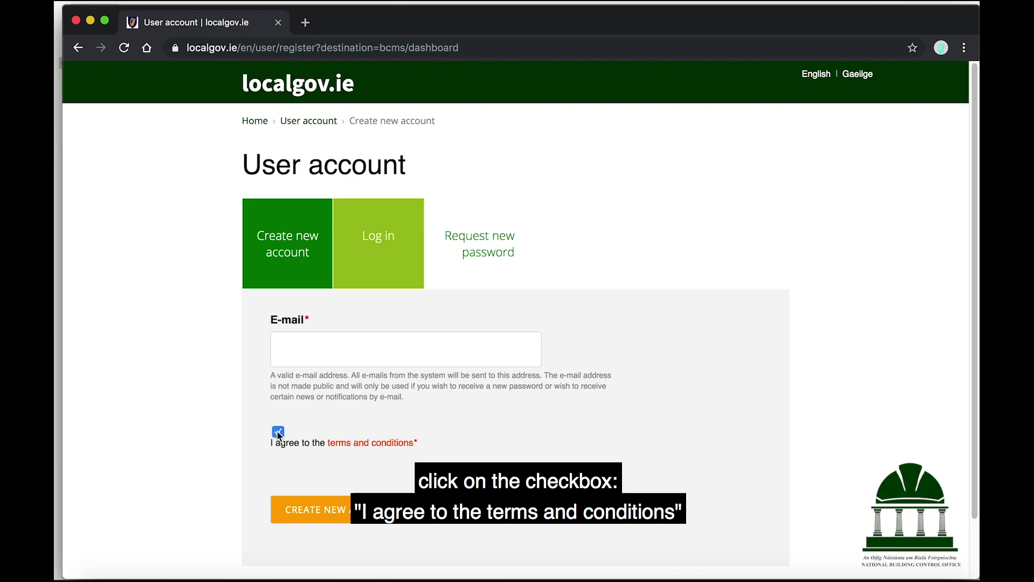
pyautogui.hotkey('shift', 'Tab')
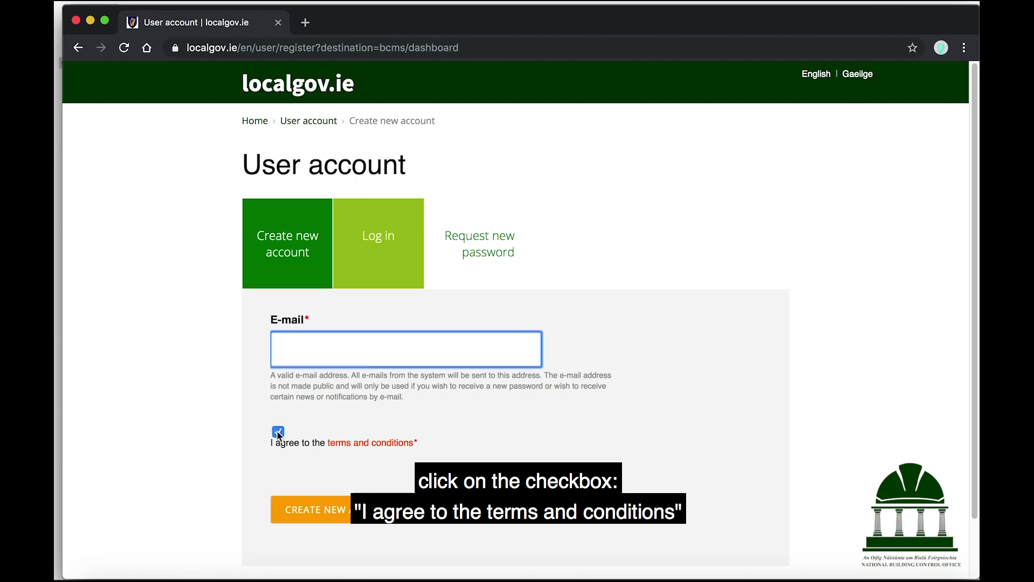
pyautogui.write('emai')
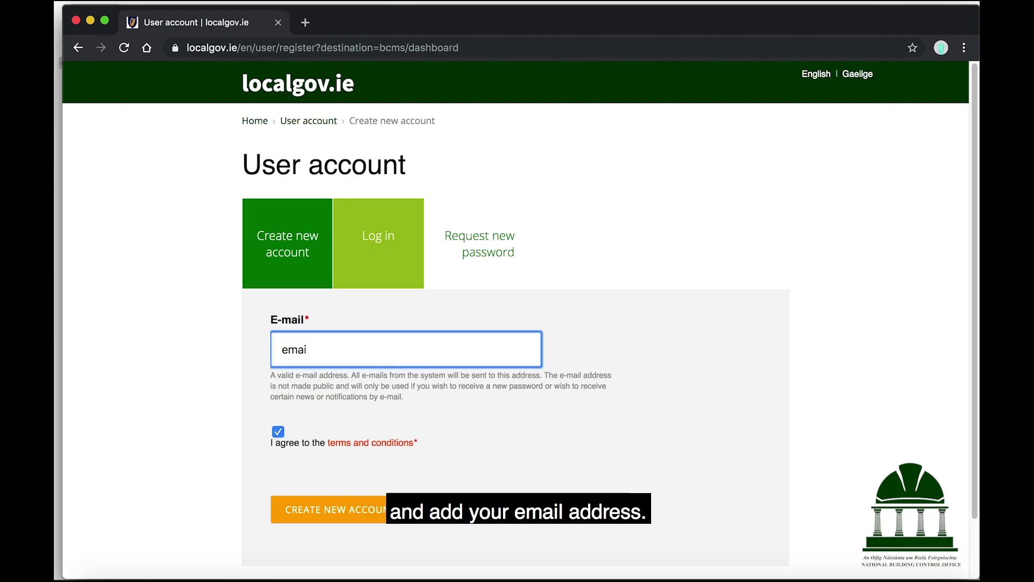
pyautogui.write('l@example.co')
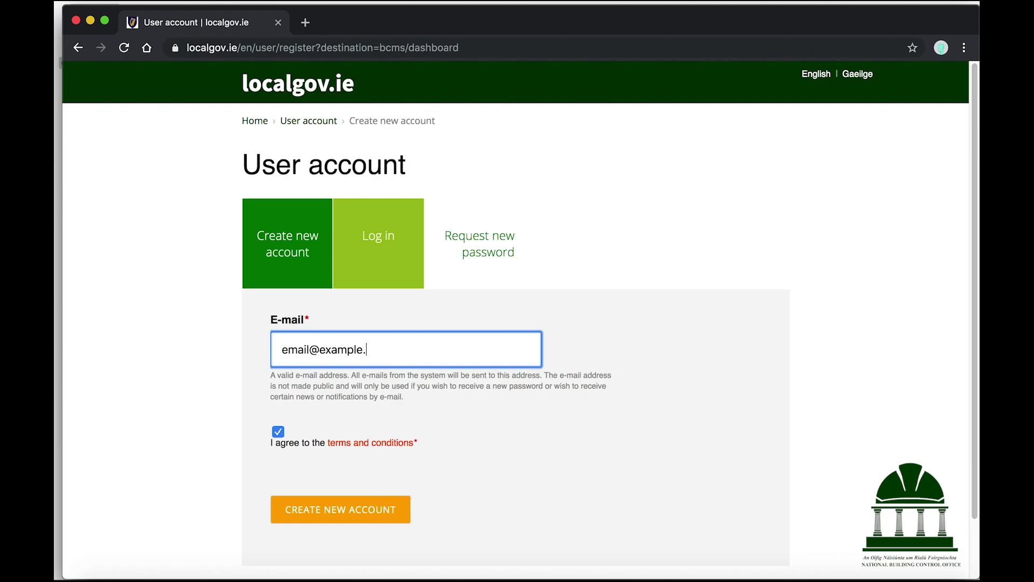
pyautogui.write('m')
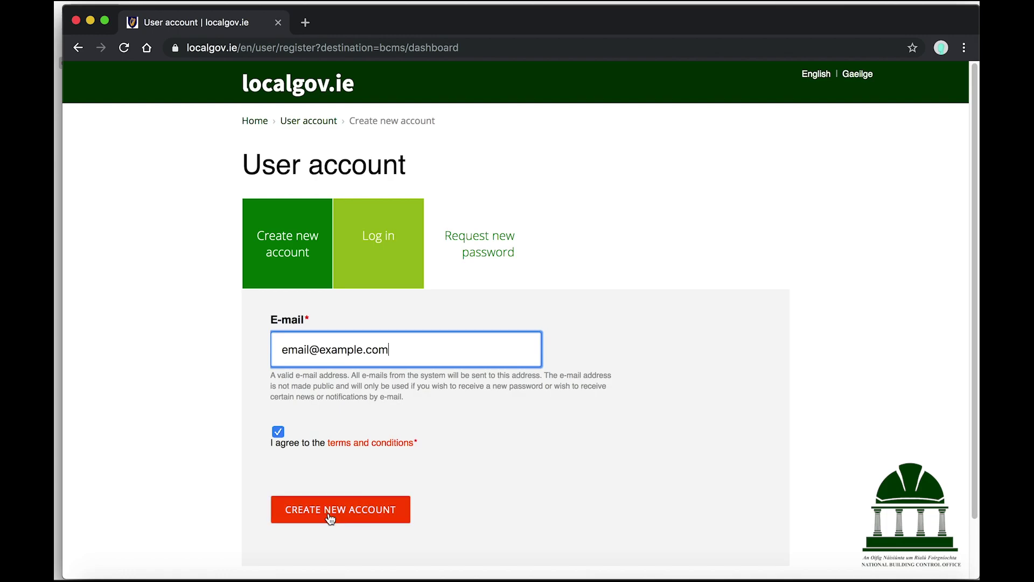
pyautogui.click(330, 519)
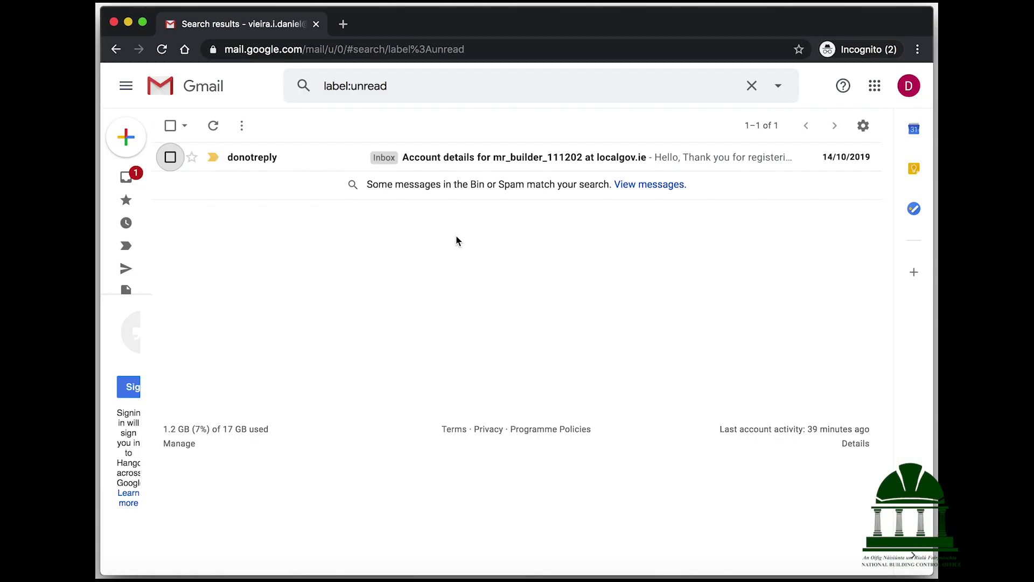
# Open the localgov.ie account details e-mail and follow its one-time login link.
pyautogui.click(451, 159)
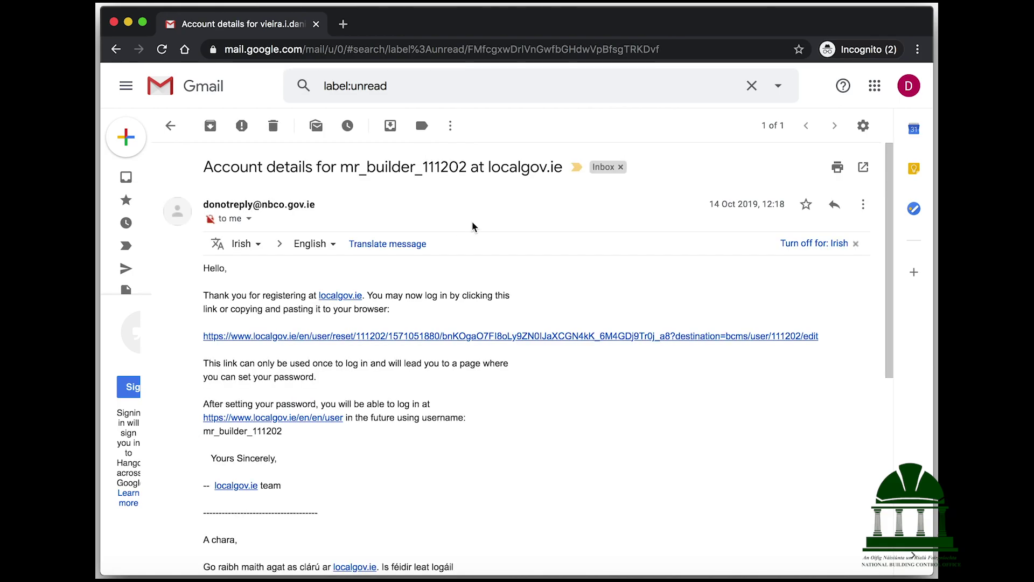
pyautogui.click(459, 336)
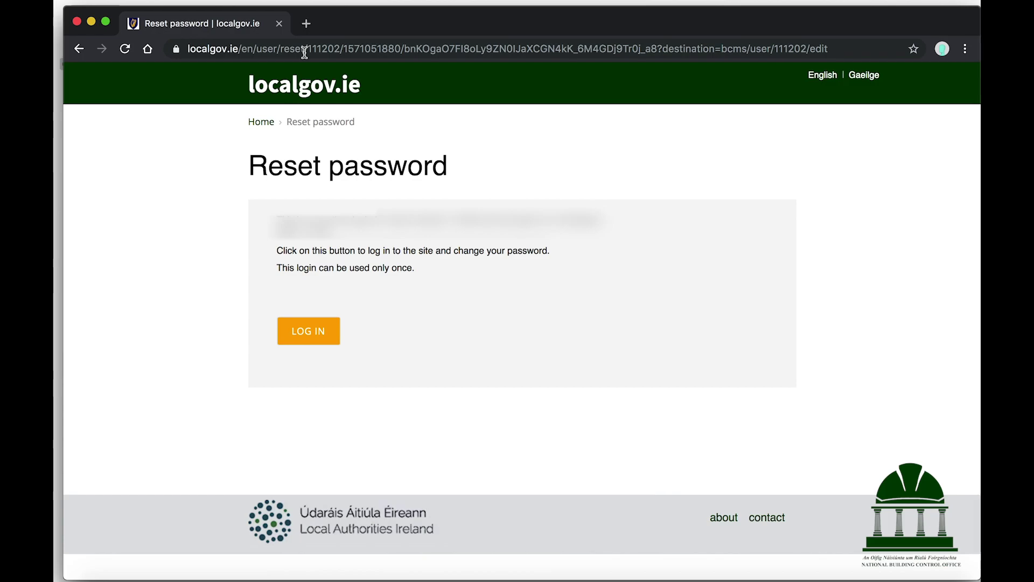
# Log in, enter and confirm the new password, keep English, and save.
pyautogui.click(314, 333)
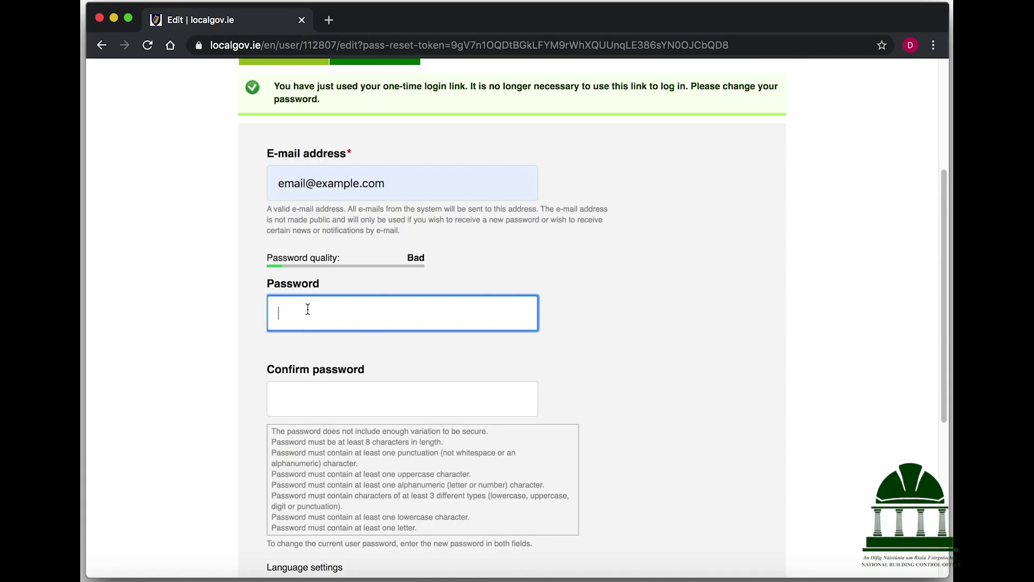
pyautogui.write('••••••')
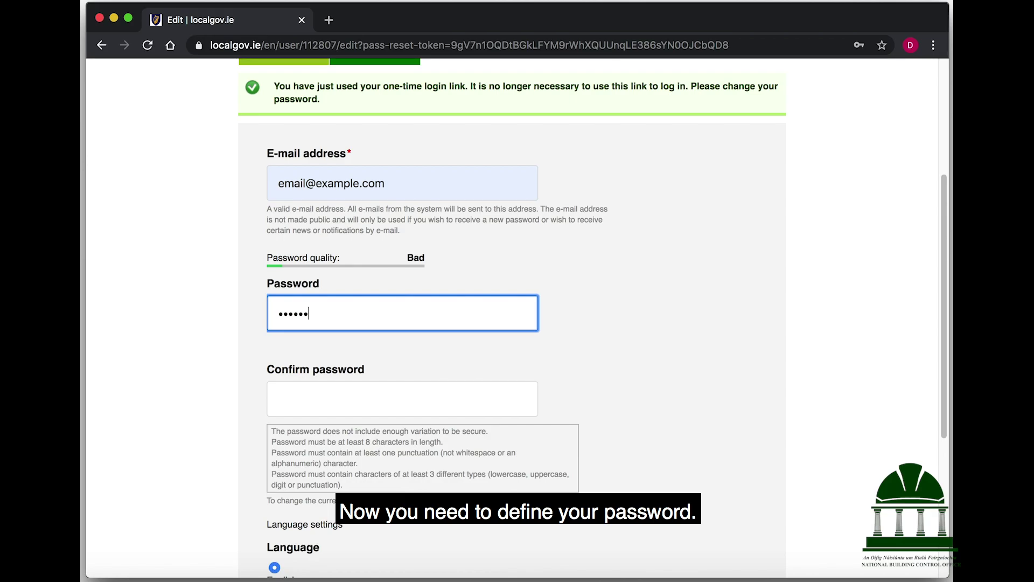
pyautogui.write('••••')
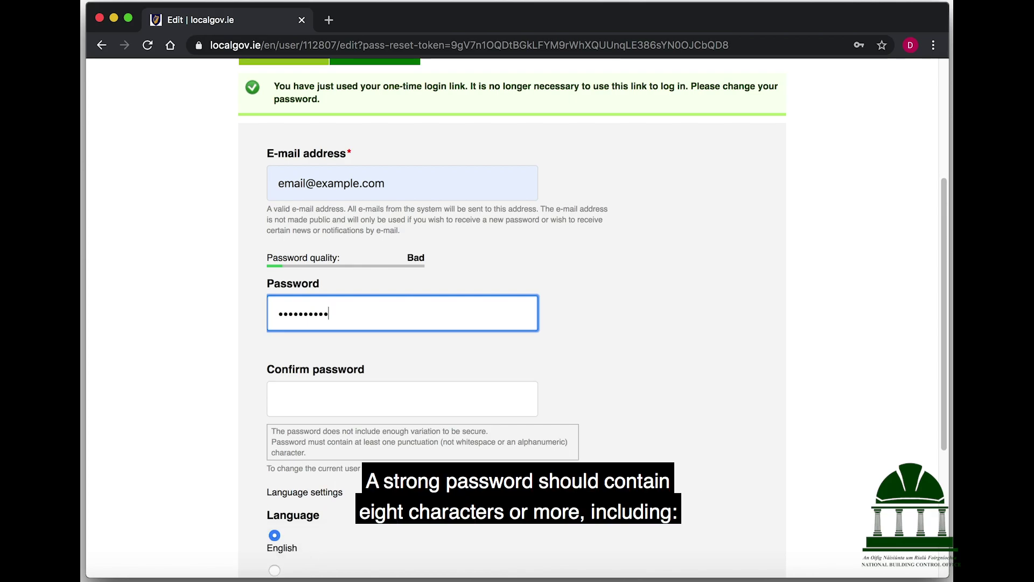
pyautogui.write('•')
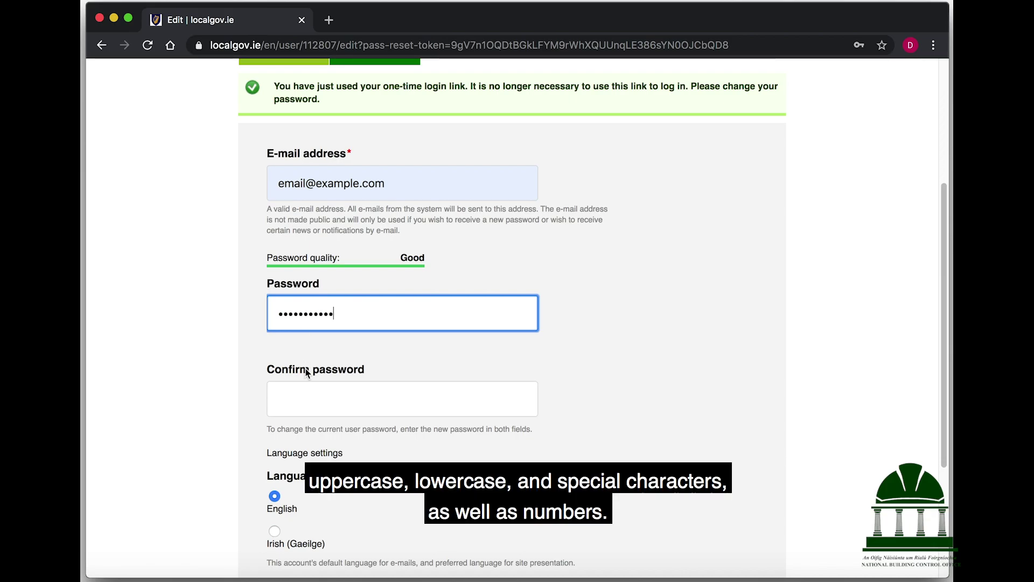
pyautogui.click(307, 397)
pyautogui.write('••••••••••')
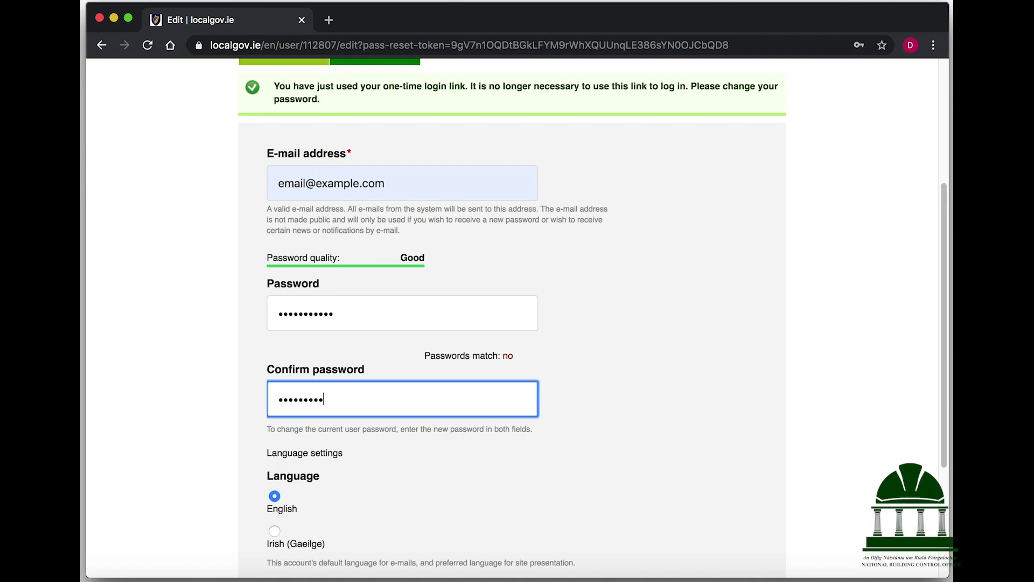
pyautogui.write('•')
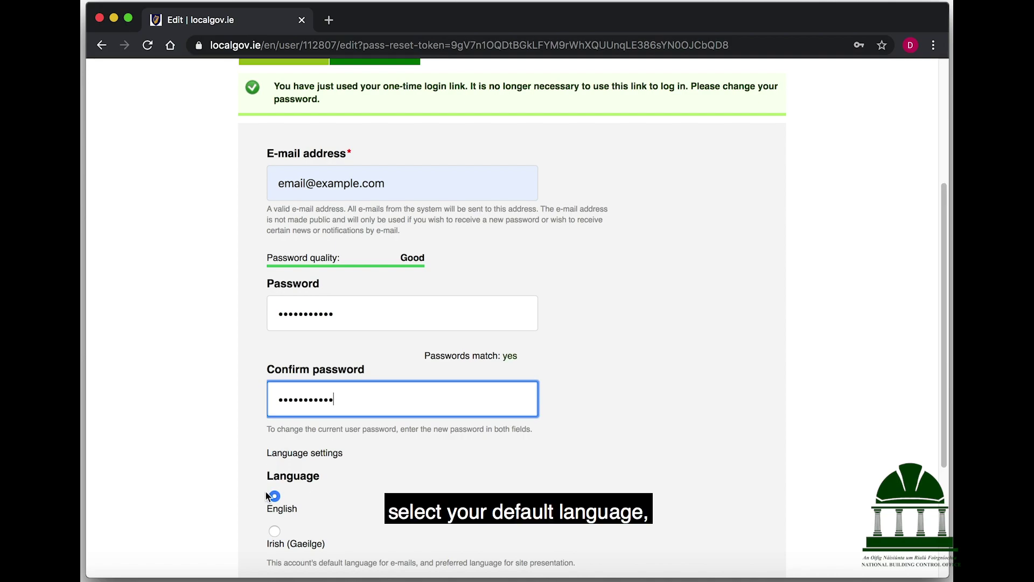
pyautogui.click(276, 532)
pyautogui.click(275, 496)
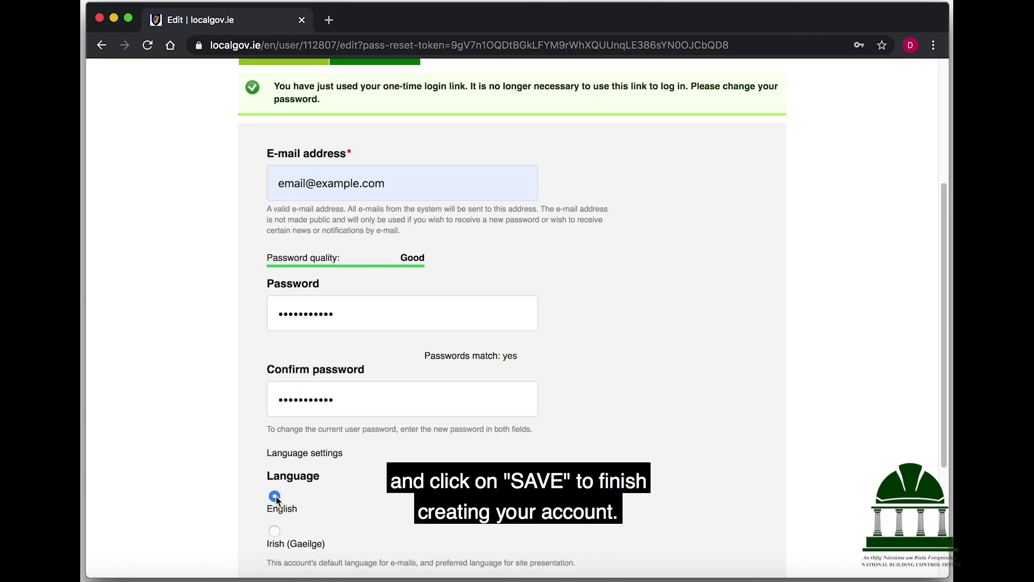
pyautogui.scroll(-5, 202, 437)
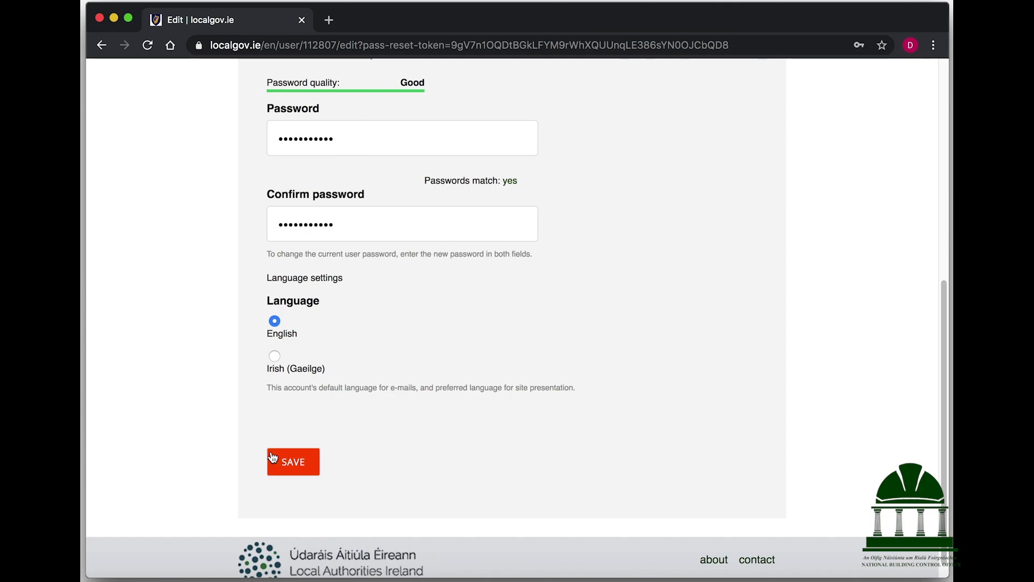
pyautogui.click(271, 457)
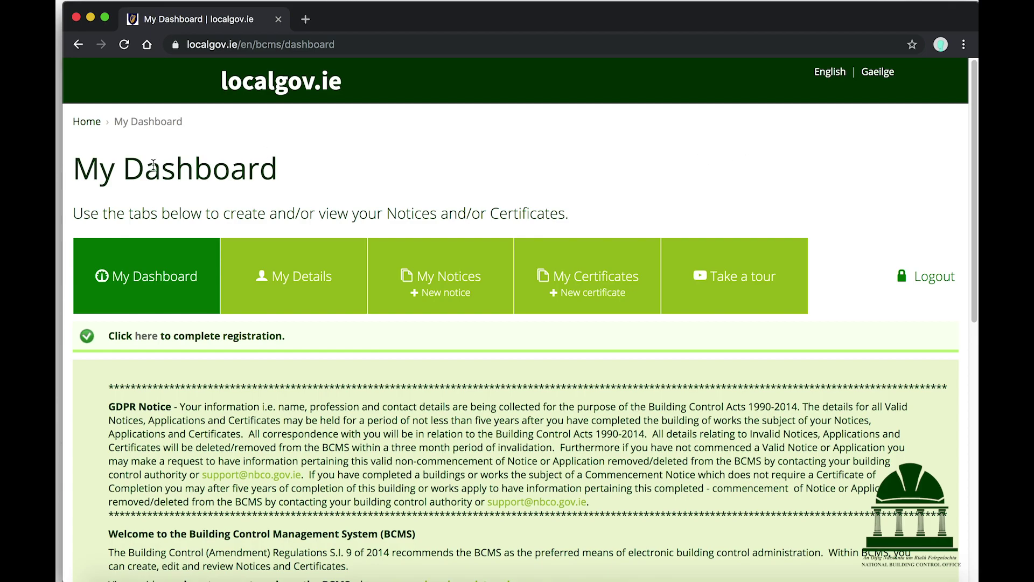
# Open the registration details form and set the title to Mr.
pyautogui.click(144, 338)
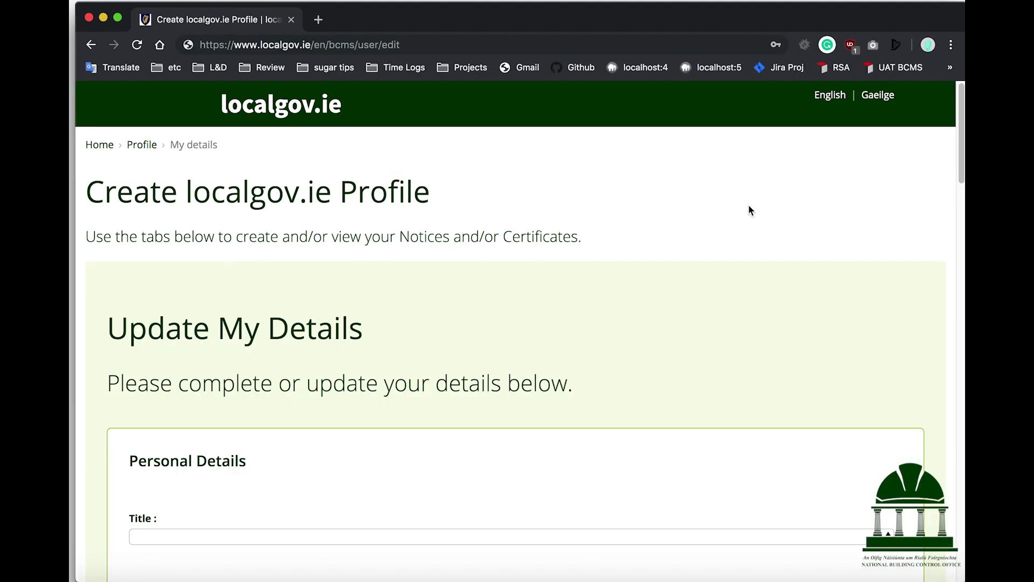
pyautogui.scroll(-6, 749, 210)
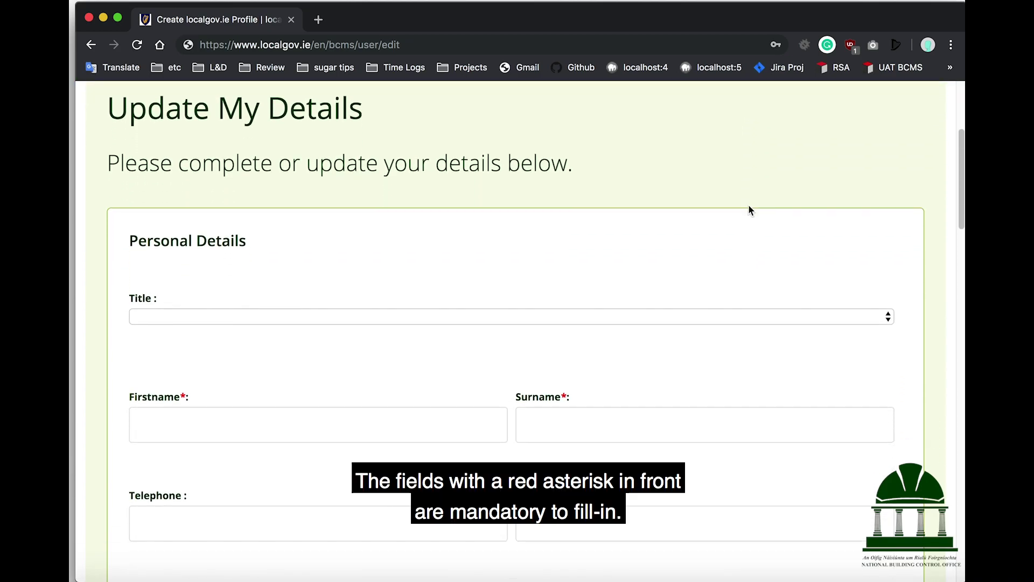
pyautogui.click(485, 202)
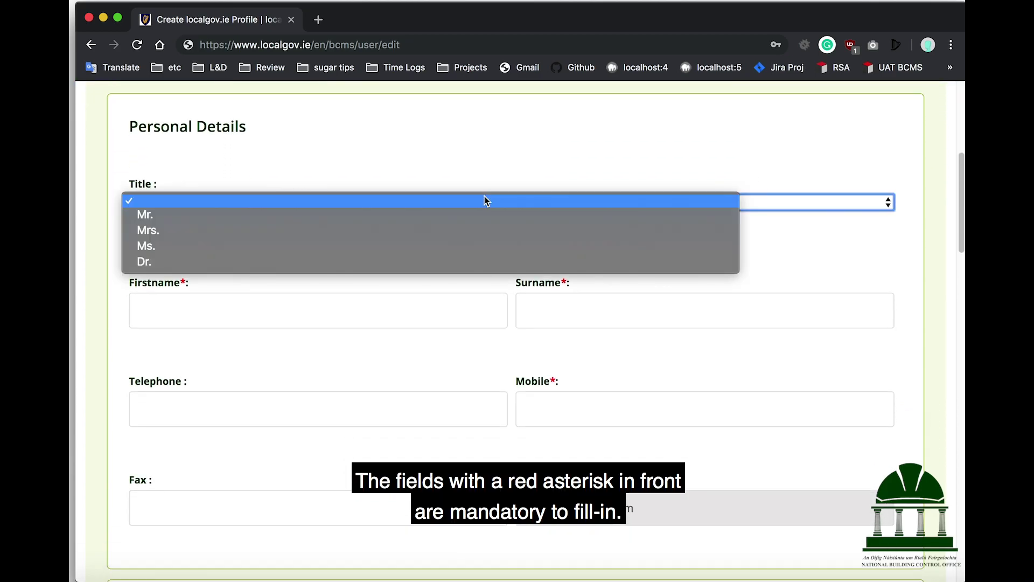
pyautogui.click(454, 216)
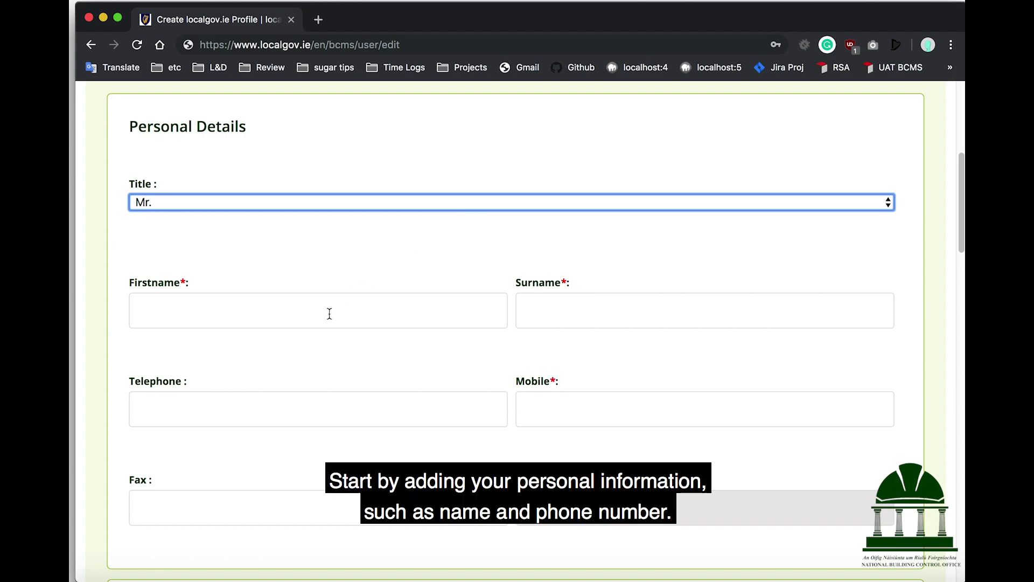
# Enter the first name, surname and mobile number, leaving Telephone blank.
pyautogui.click(329, 313)
pyautogui.write('Builder')
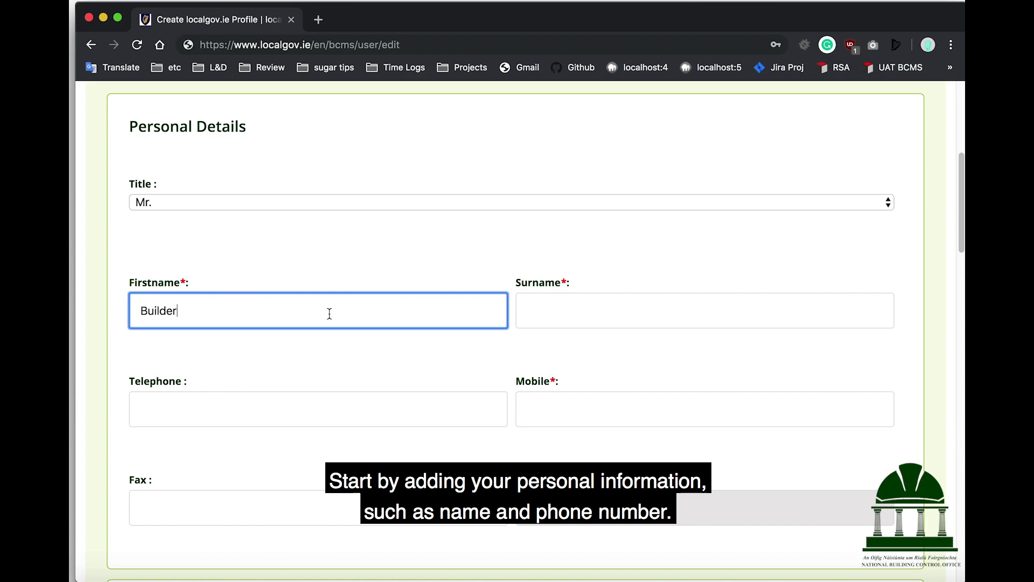
pyautogui.press('Tab')
pyautogui.write('Housing')
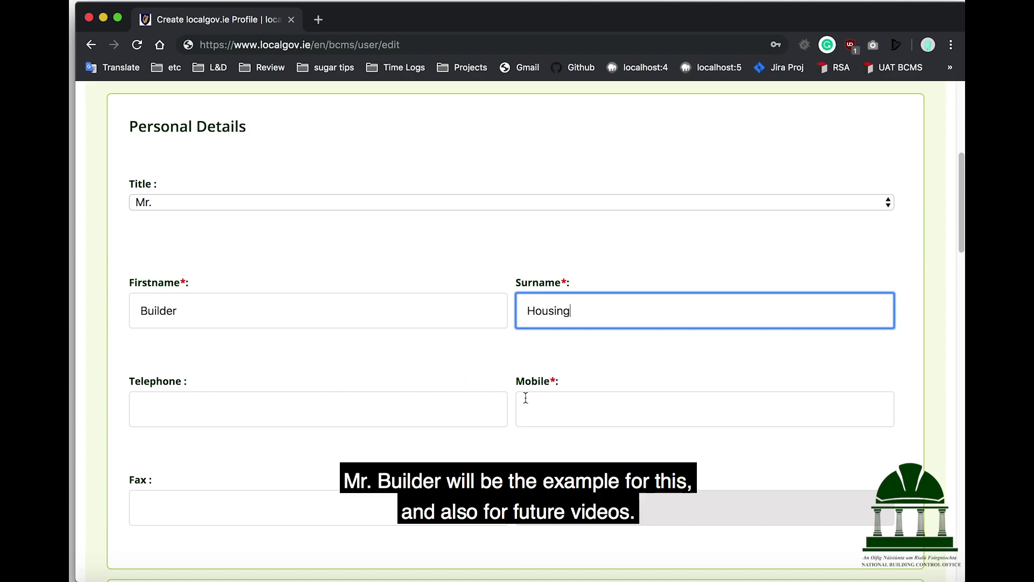
pyautogui.press('Tab')
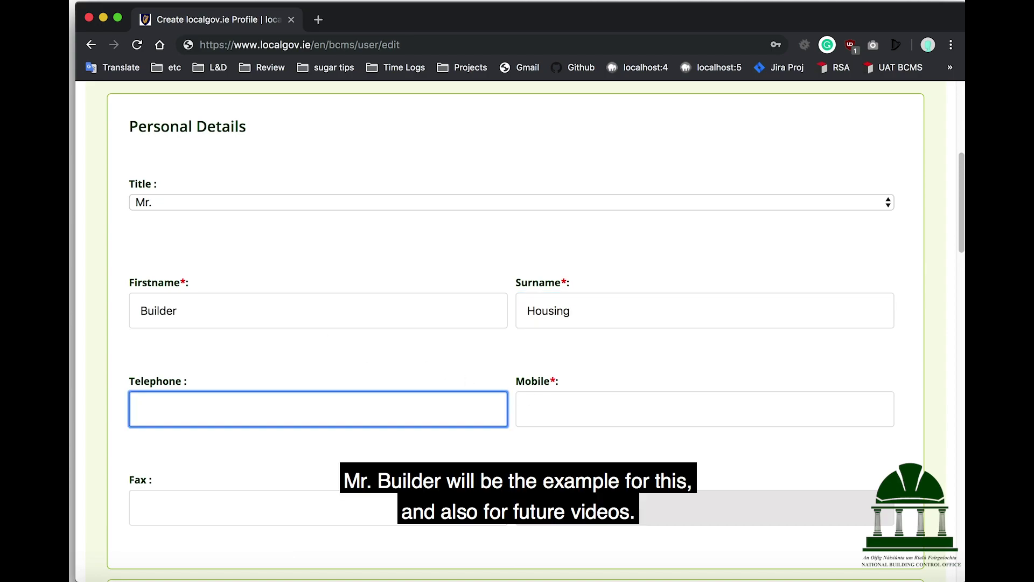
pyautogui.press('Tab')
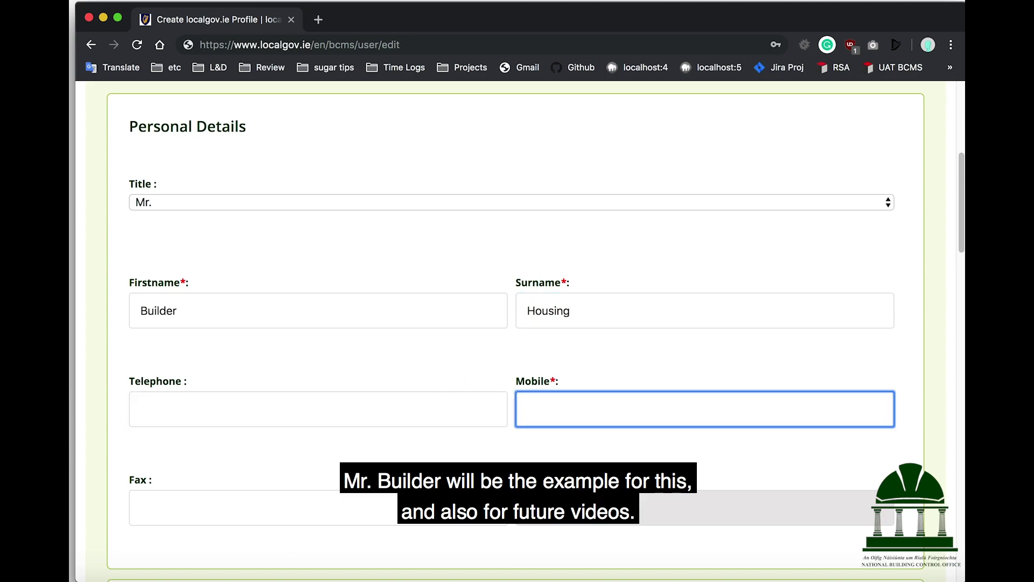
pyautogui.write('987654321')
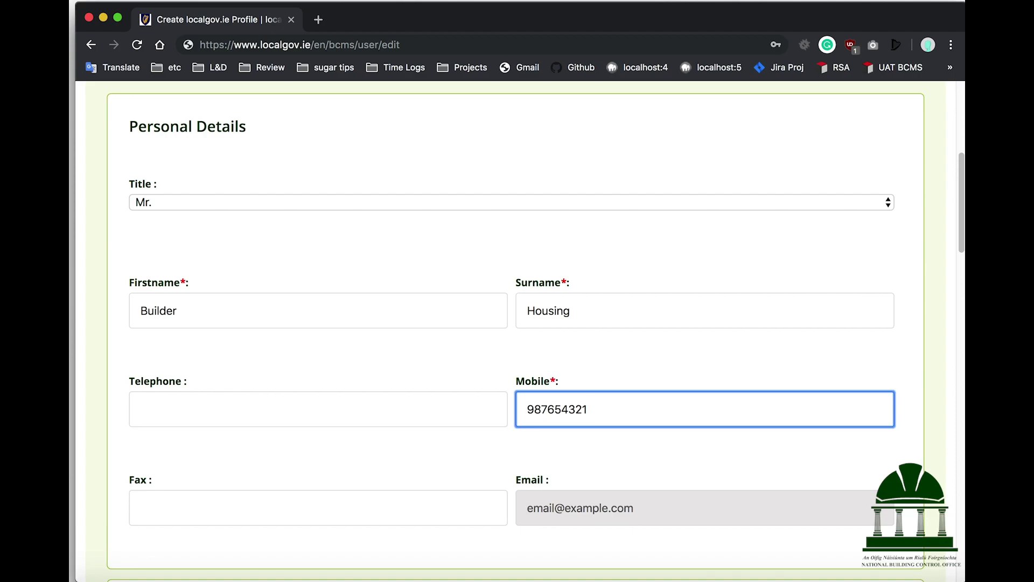
pyautogui.click(478, 450)
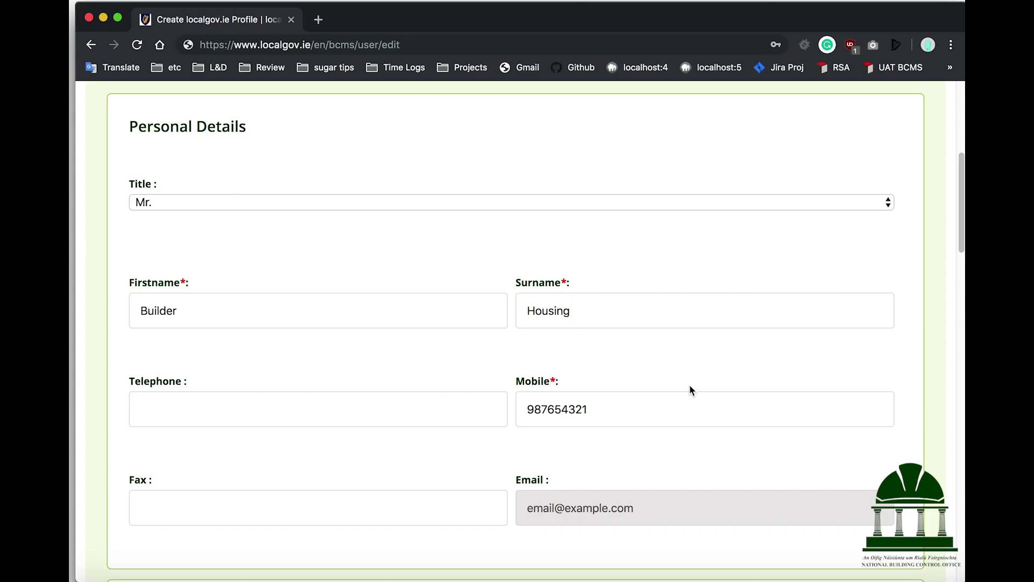
# Fill in the first and second address lines and the town.
pyautogui.scroll(-8, 690, 385)
pyautogui.scroll(-2, 689, 389)
pyautogui.click(407, 191)
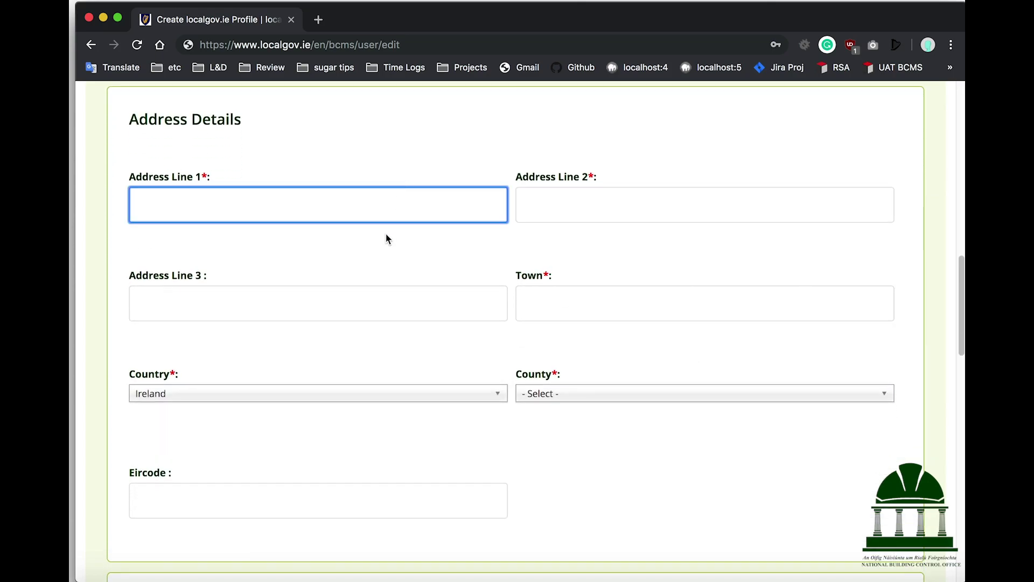
pyautogui.write('123, Example Av.')
pyautogui.press('Tab')
pyautogui.write('N')
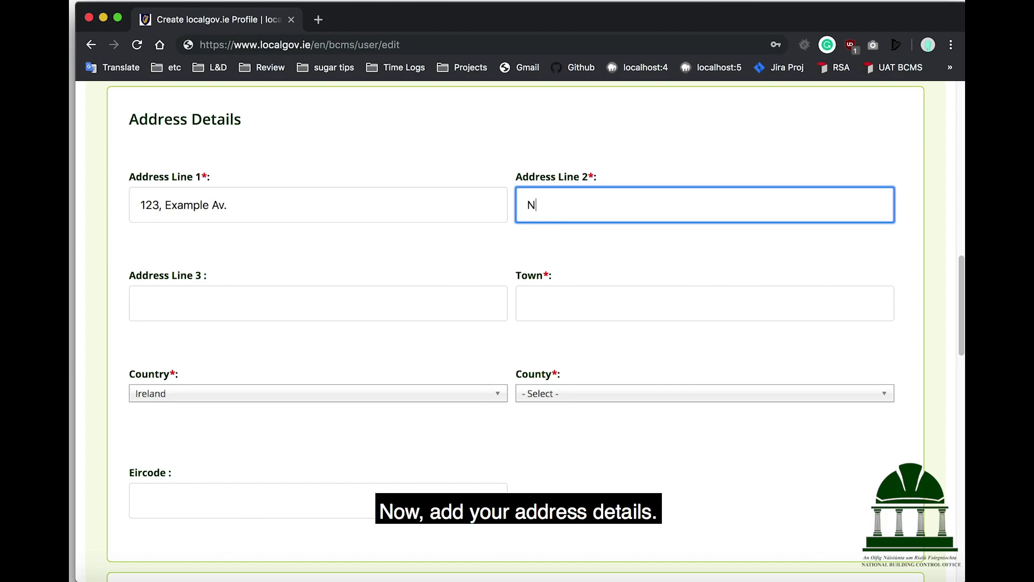
pyautogui.write('ei')
pyautogui.write('gh')
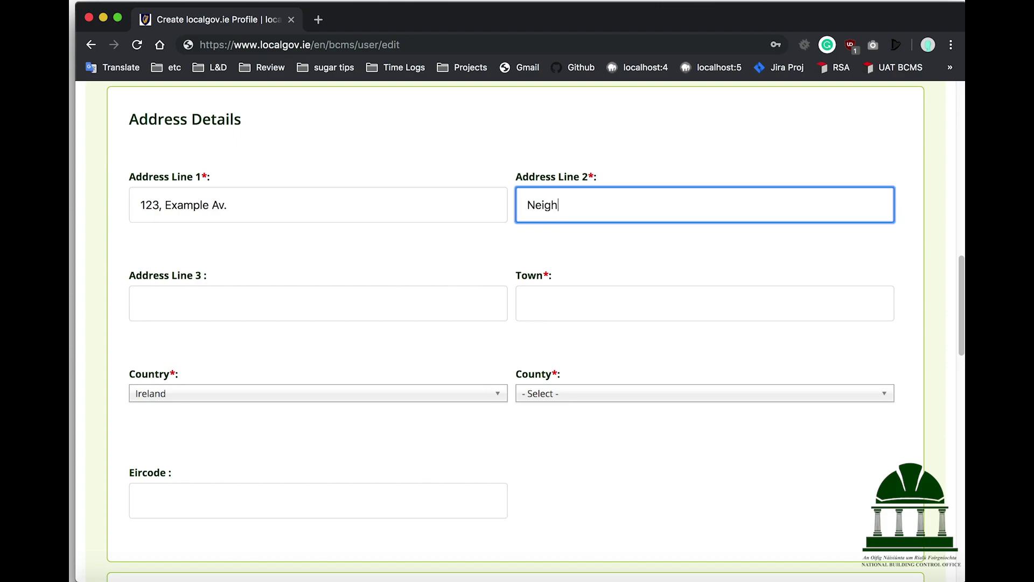
pyautogui.write('bourhood Name')
pyautogui.click(318, 303)
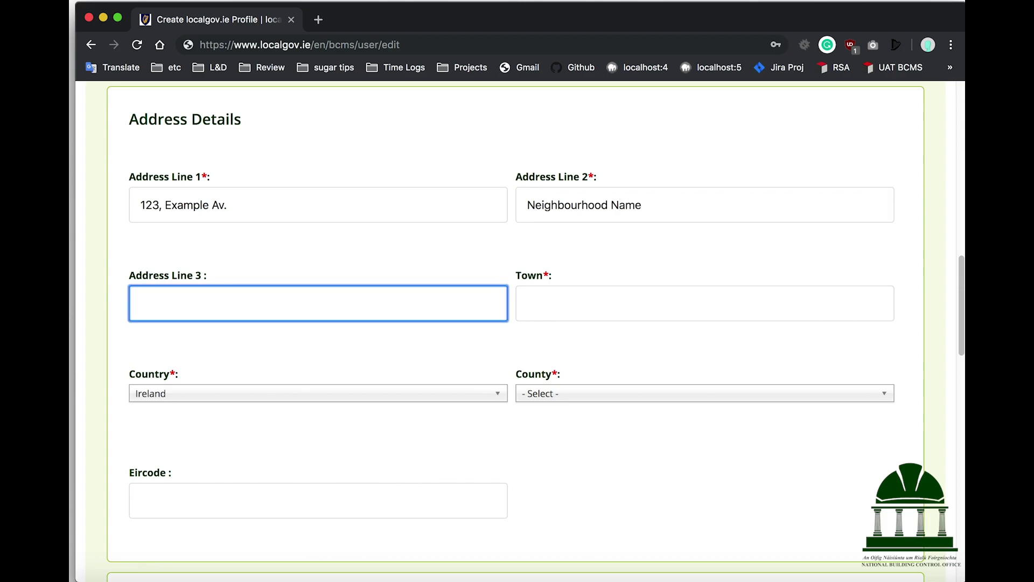
pyautogui.click(704, 303)
pyautogui.write('Dublin 01')
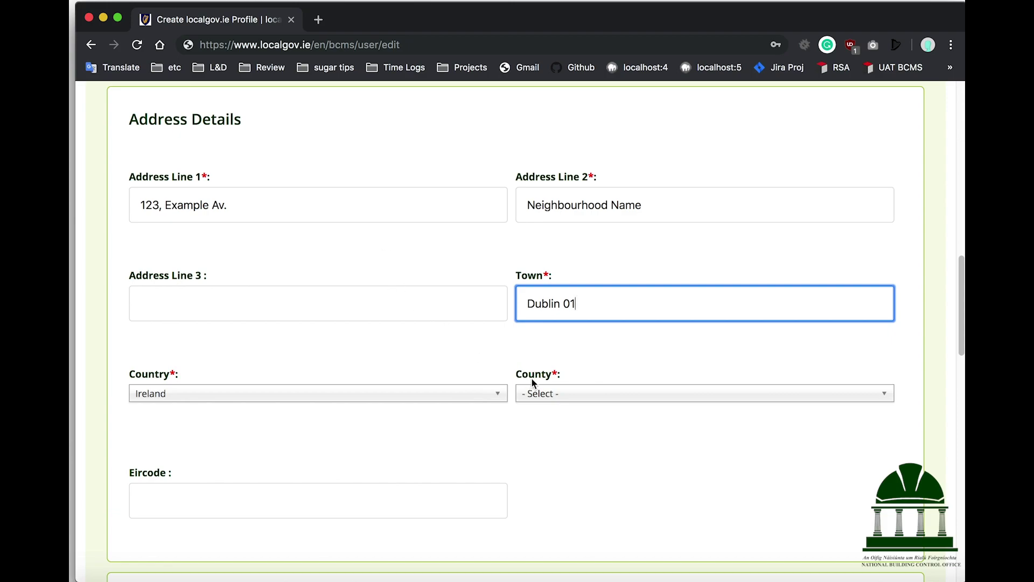
# Set the county to Co. Dublin and enter the Eircode.
pyautogui.click(558, 393)
pyautogui.write('du')
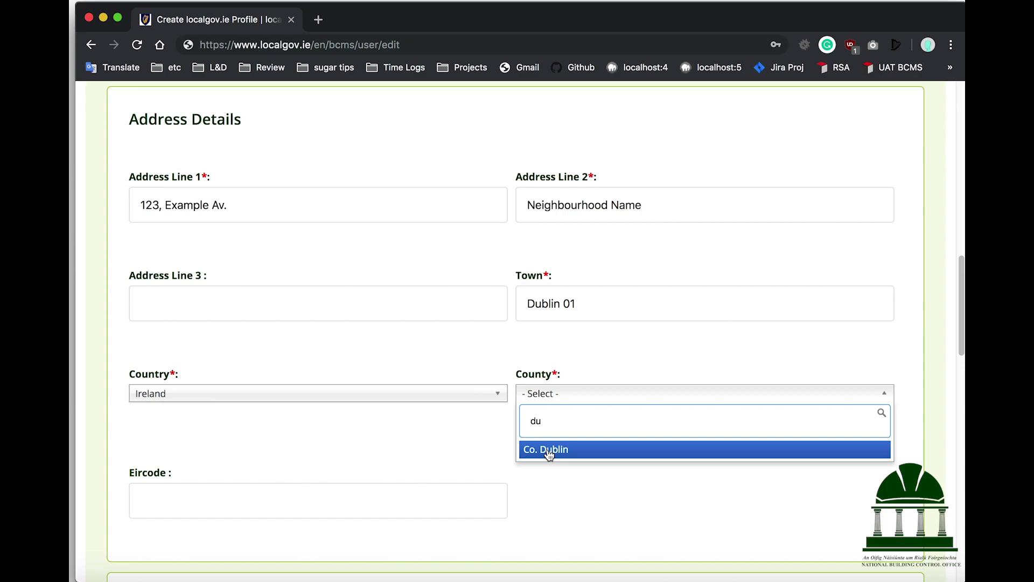
pyautogui.click(548, 451)
pyautogui.click(377, 500)
pyautogui.write('D01 1234')
pyautogui.scroll(-3, 716, 457)
# Enter the CRO number, company name 'Construction & Co' and the practice registration number.
pyautogui.scroll(-5, 716, 458)
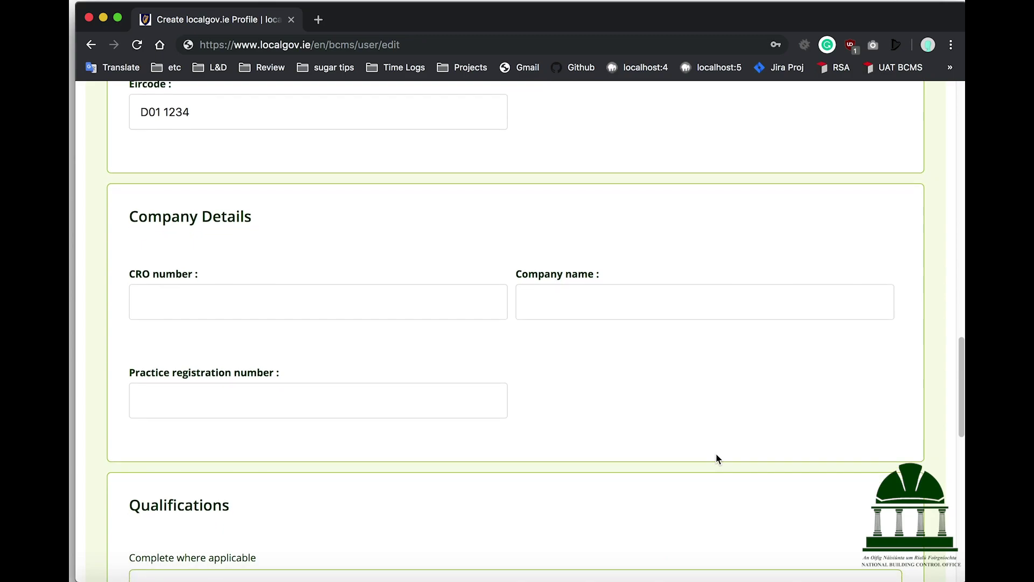
pyautogui.click(260, 296)
pyautogui.write('123 456')
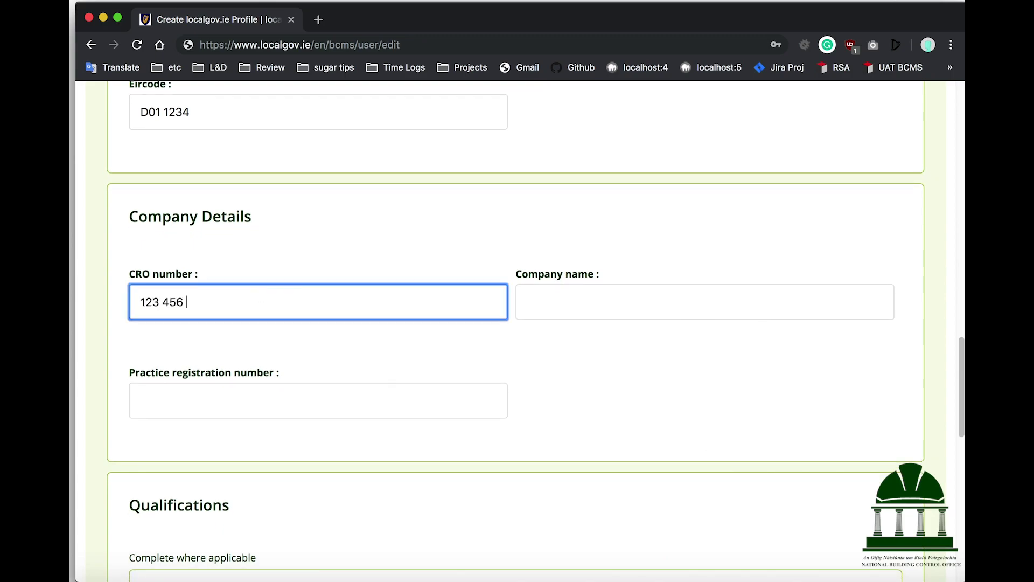
pyautogui.write(' 789')
pyautogui.click(584, 312)
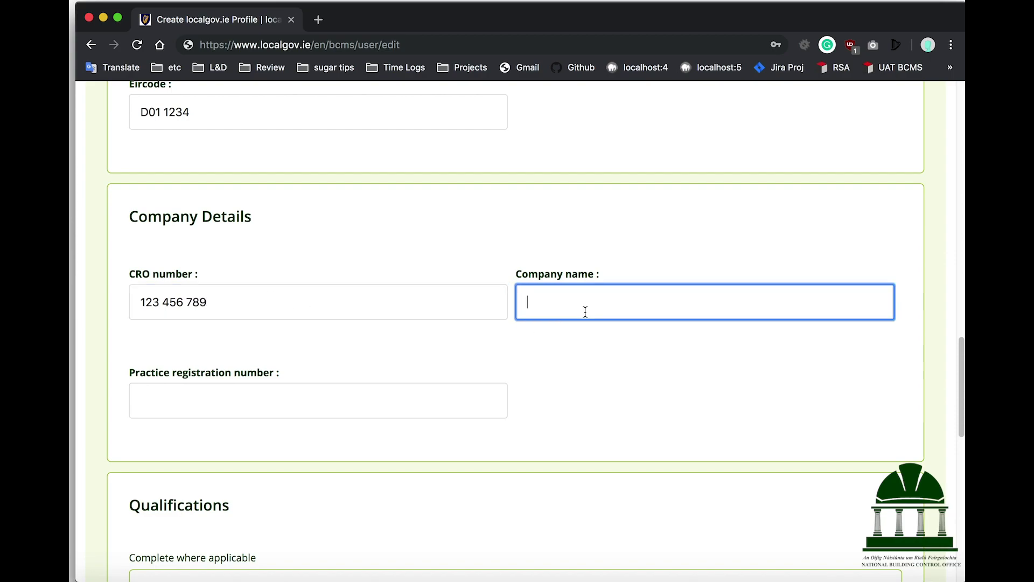
pyautogui.write('Construction & Co')
pyautogui.press('Tab')
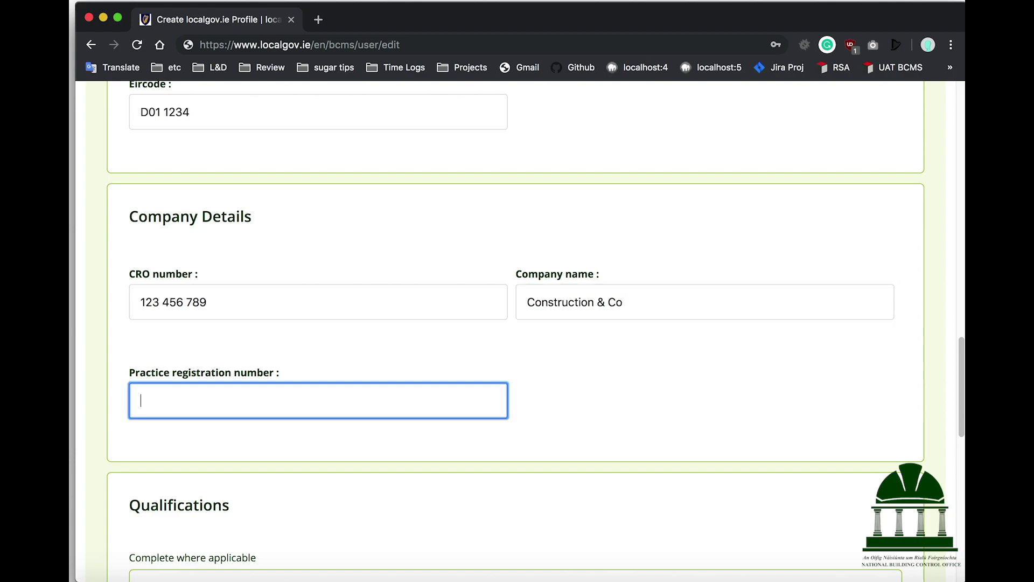
pyautogui.write('998877 665544 332211')
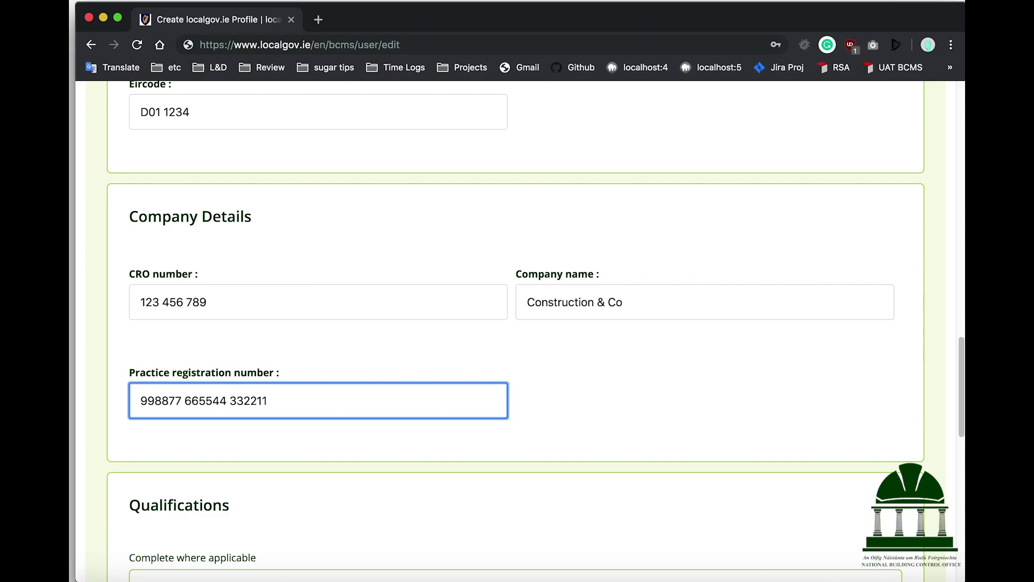
# Register Designer as RIAI Architect (No. 123) and Builder as SCSI Building Surveyor (No. 456).
pyautogui.scroll(-6, 515, 323)
pyautogui.scroll(-1, 585, 311)
pyautogui.click(478, 270)
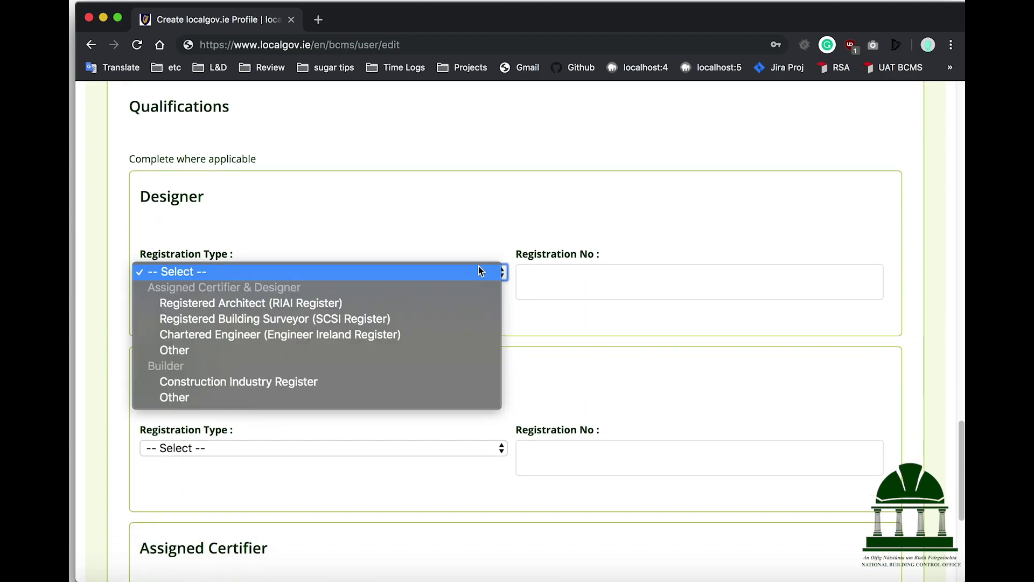
pyautogui.click(450, 300)
pyautogui.click(571, 279)
pyautogui.write('123')
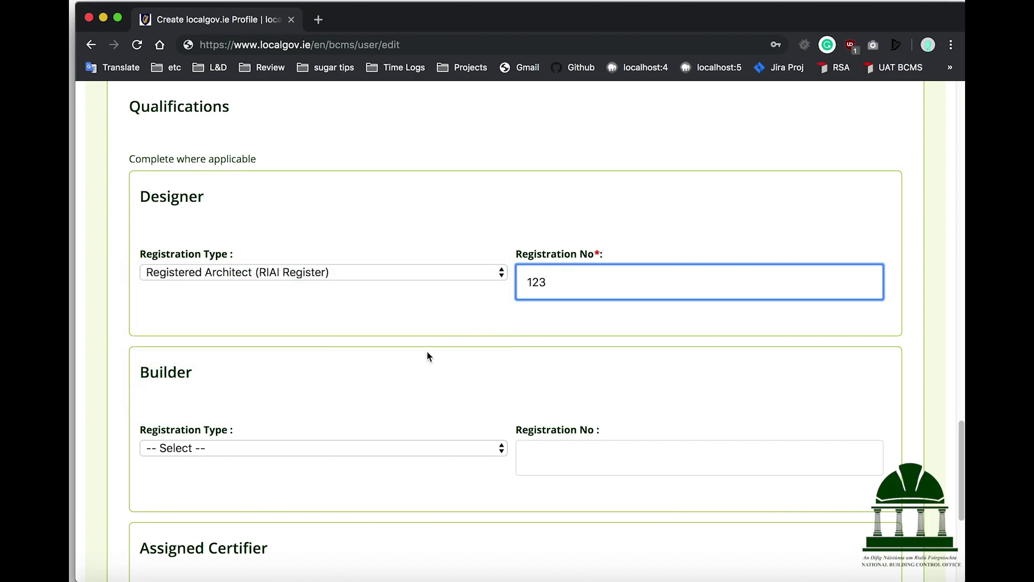
pyautogui.click(320, 449)
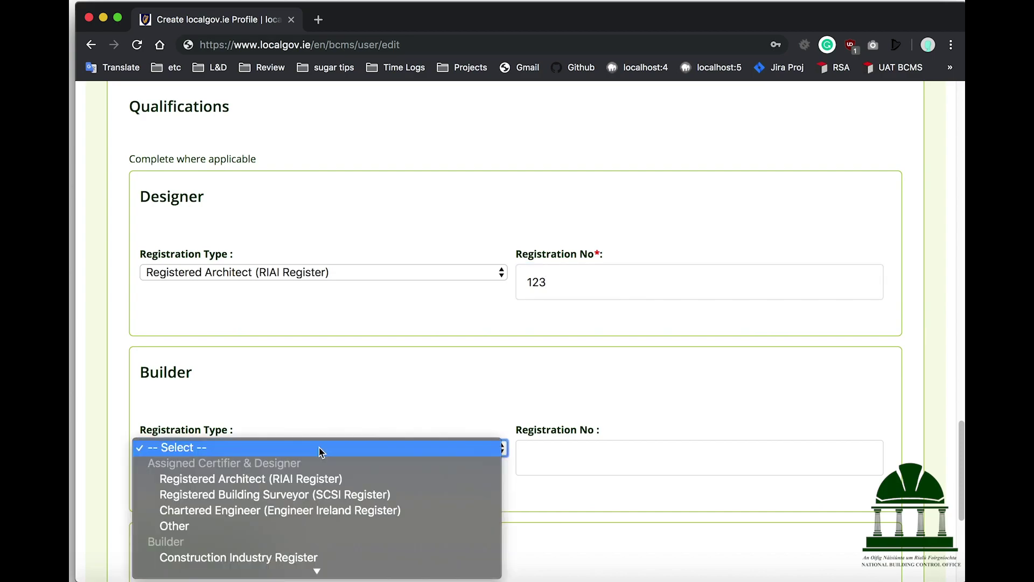
pyautogui.click(300, 493)
pyautogui.click(546, 457)
pyautogui.write('456')
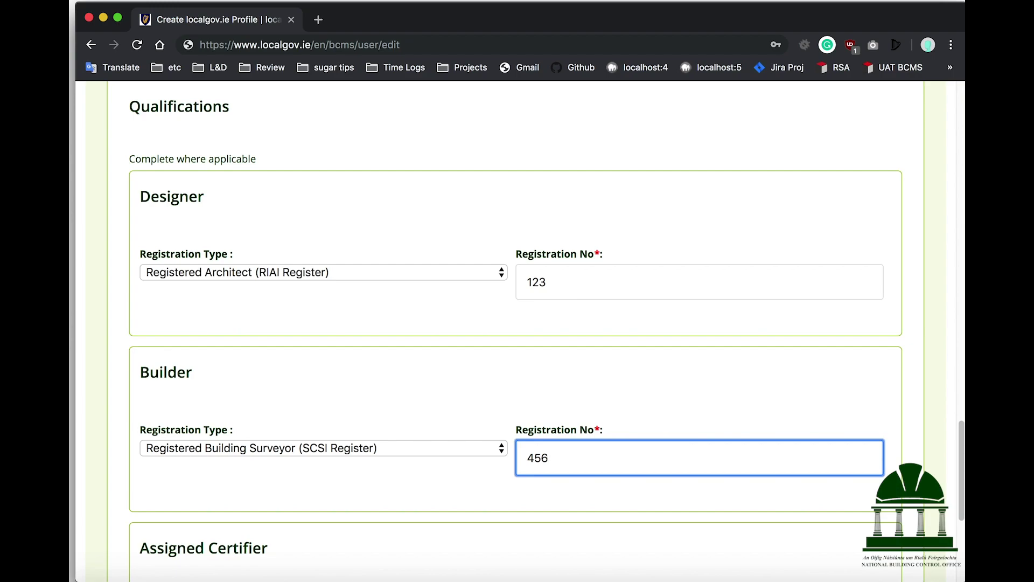
# Set the Assigned Certifier registration type to Other.
pyautogui.scroll(-5, 491, 429)
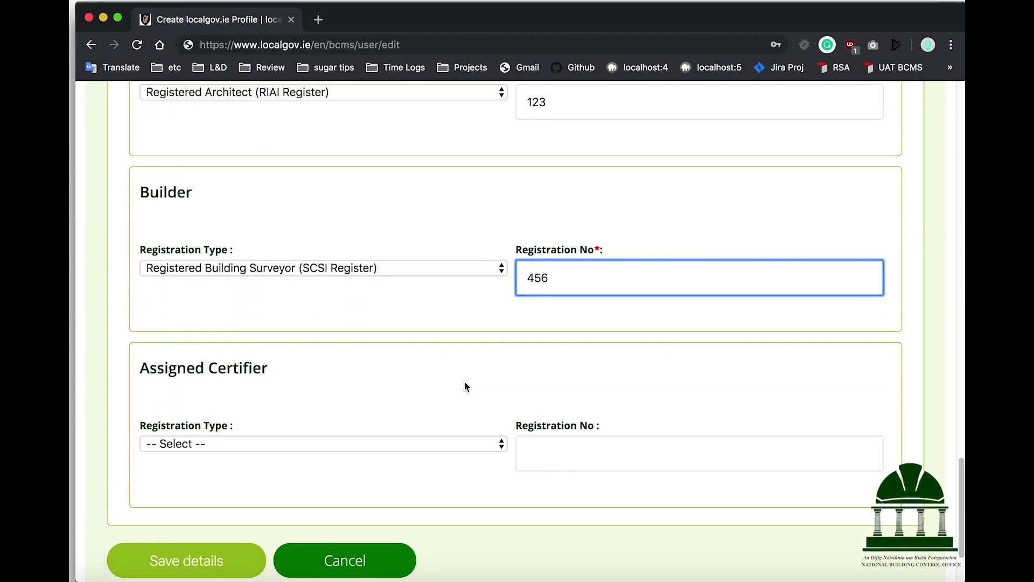
pyautogui.click(373, 445)
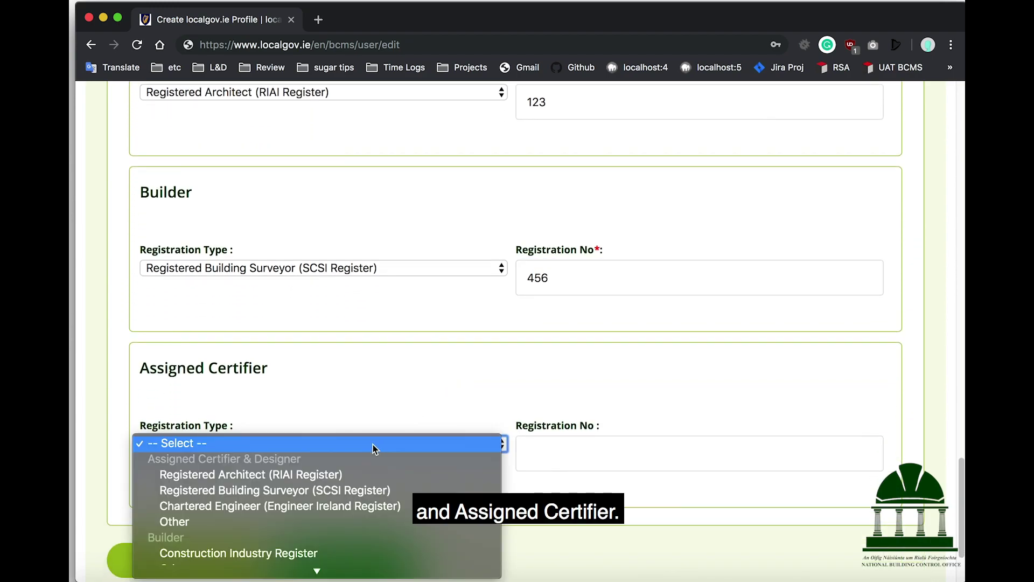
pyautogui.scroll(-1, 372, 450)
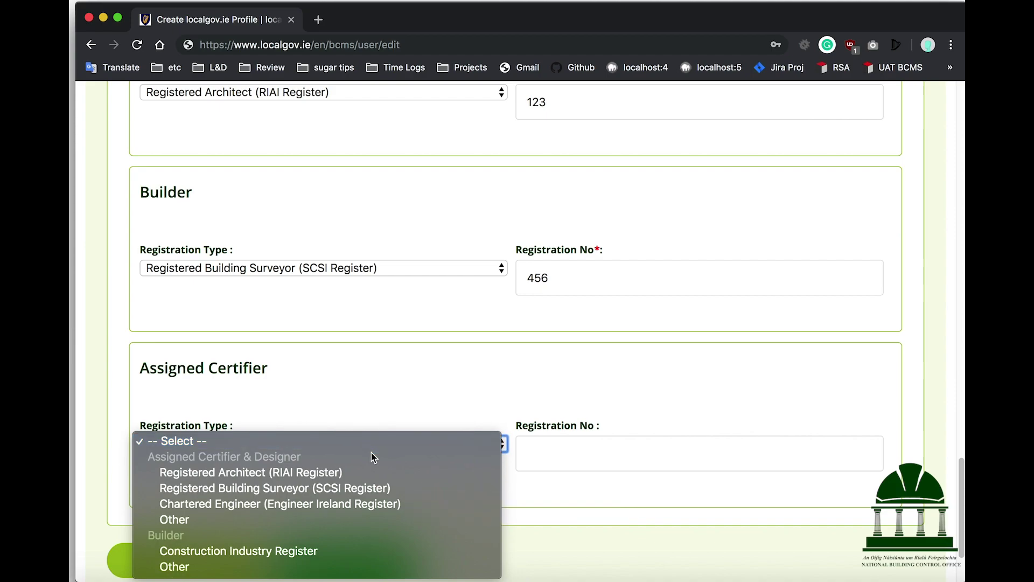
pyautogui.click(311, 526)
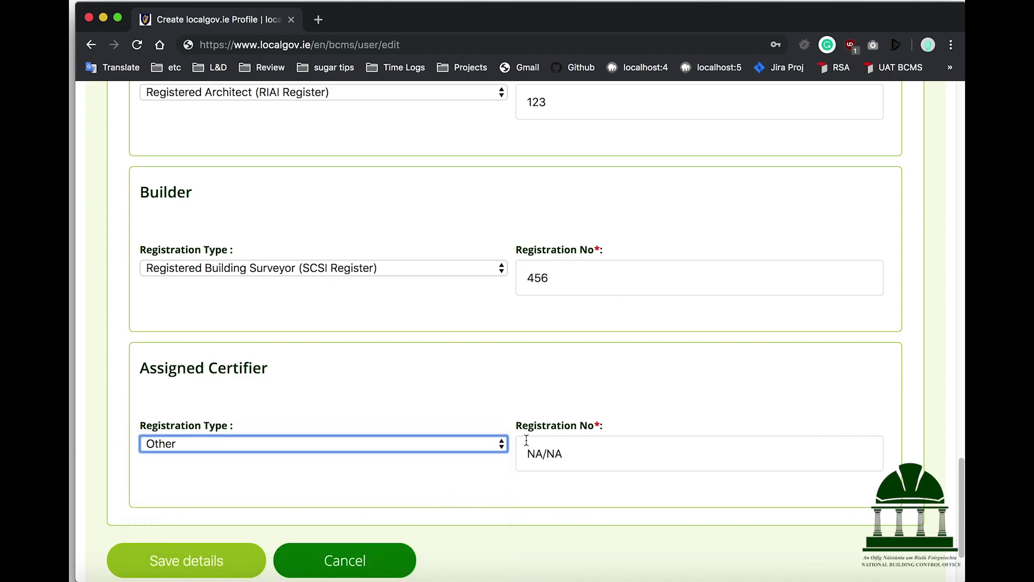